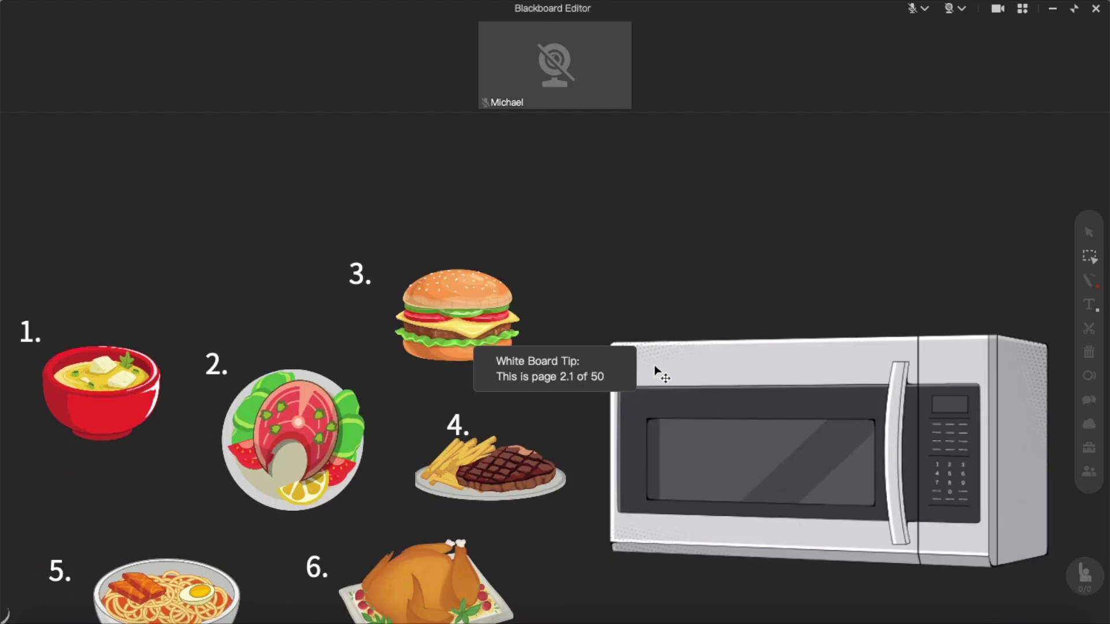
# Step: Nudge the salad and steak plates slightly left, then bring up the classroom tools collection
pyautogui.scroll(-3, 659, 372)
pyautogui.scroll(1, 657, 372)
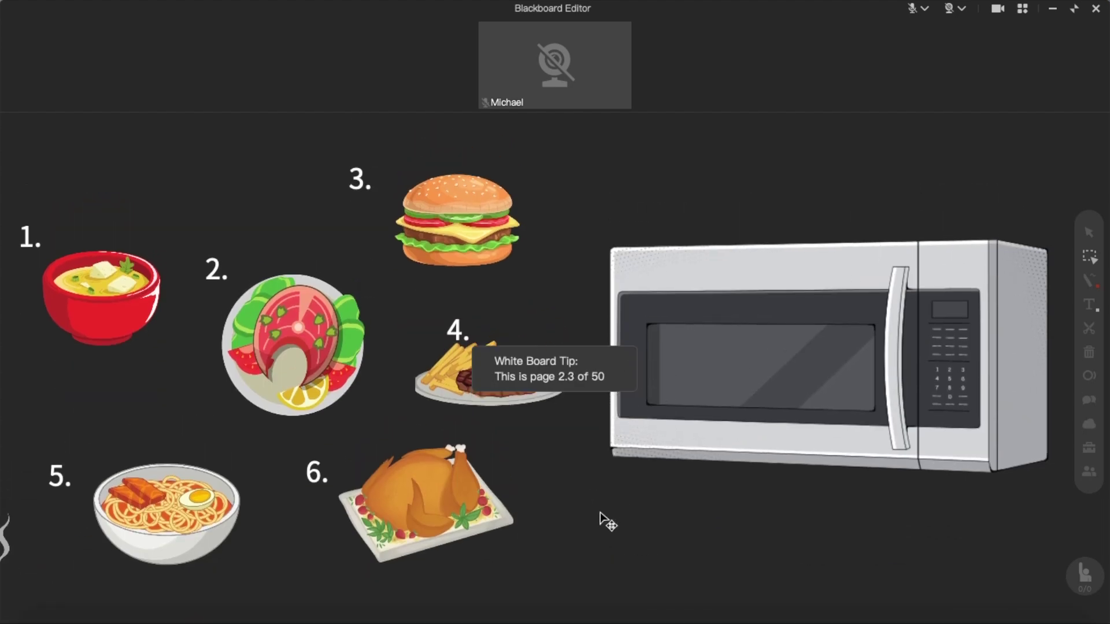
pyautogui.moveTo(356, 389); pyautogui.dragTo(346, 392)
pyautogui.moveTo(508, 424); pyautogui.dragTo(504, 425)
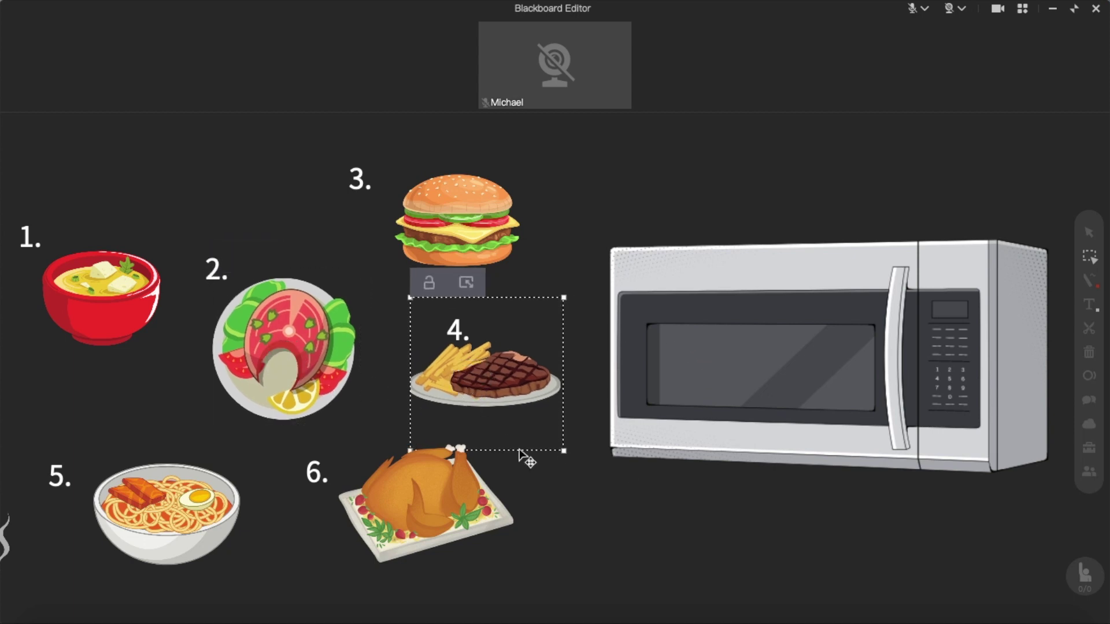
pyautogui.click(527, 468)
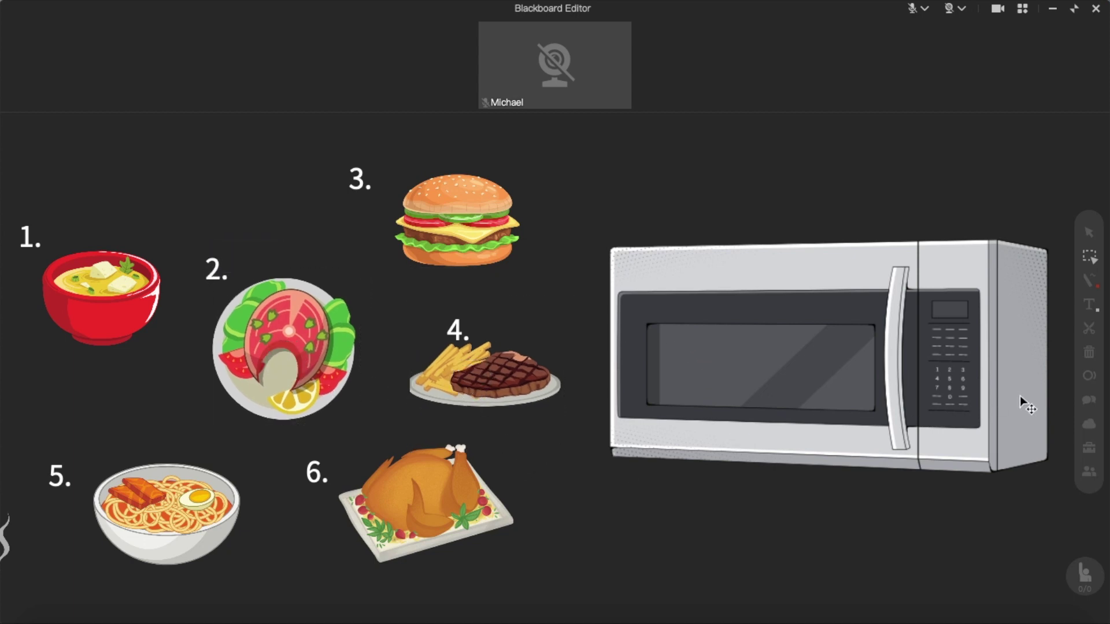
pyautogui.click(1090, 450)
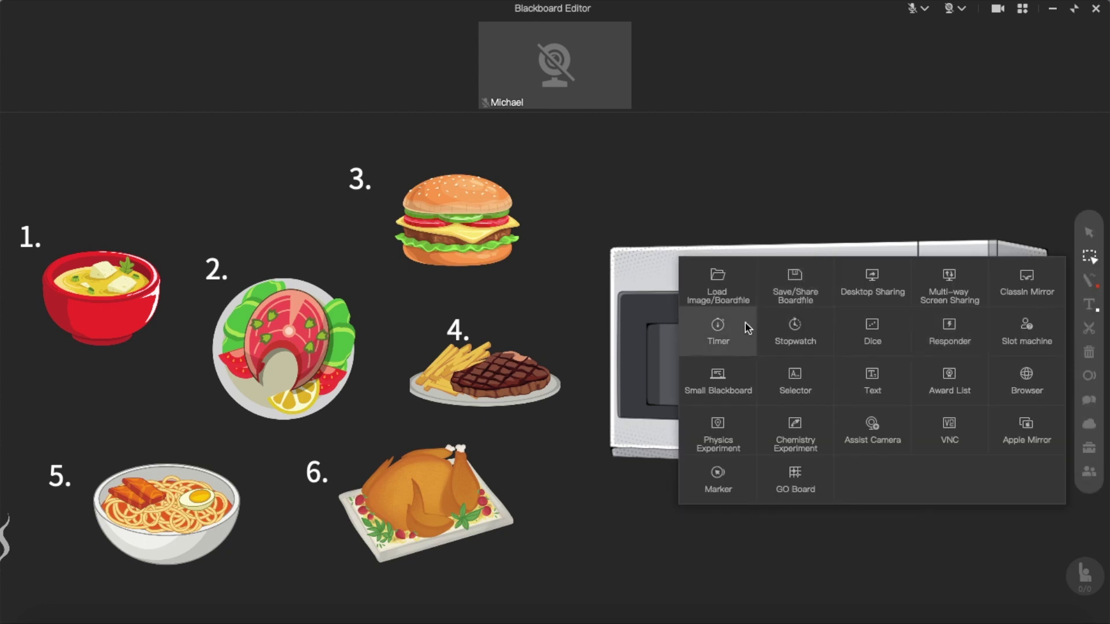
# Step: Place a countdown timer on the microwave, set it to 00:05, and start it
pyautogui.click(732, 339)
pyautogui.moveTo(107, 141); pyautogui.dragTo(738, 297)
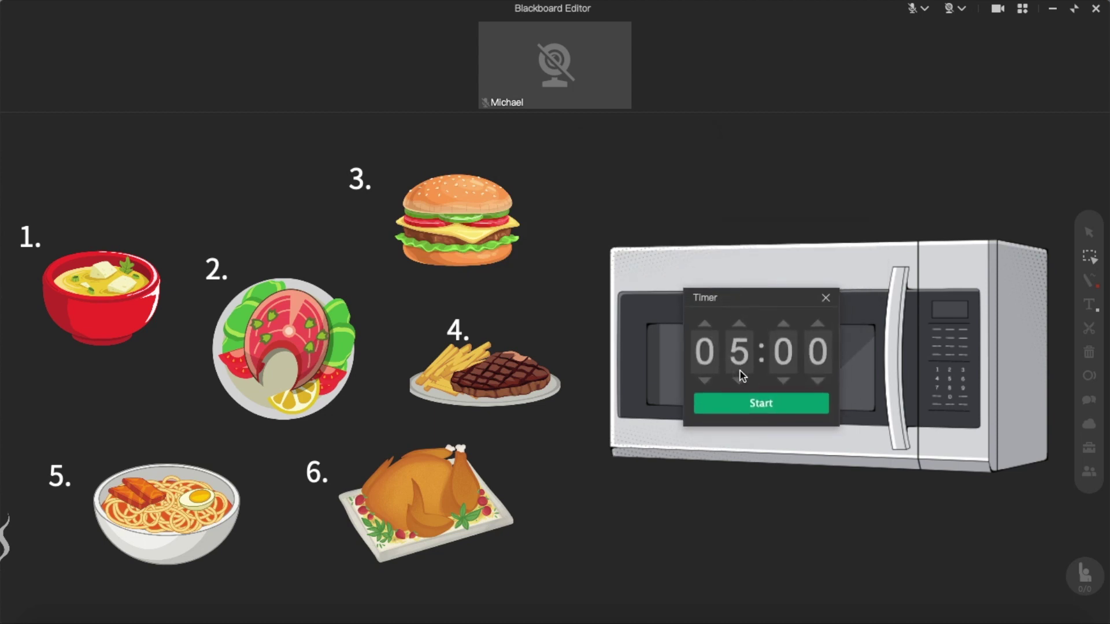
pyautogui.click(817, 325)
pyautogui.click(817, 325)
pyautogui.click(818, 325)
pyautogui.click(817, 325)
pyautogui.click(817, 325)
pyautogui.click(815, 412)
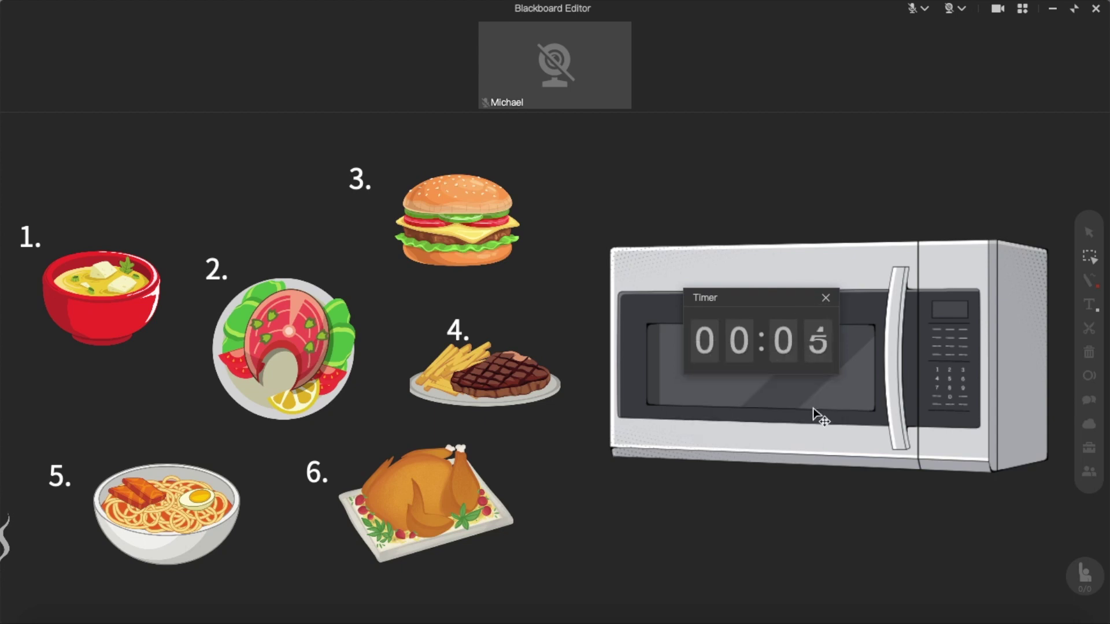
# Step: Reset the timer to 00:05, put the burger inside the microwave, and restart the countdown
pyautogui.moveTo(800, 299); pyautogui.dragTo(804, 324)
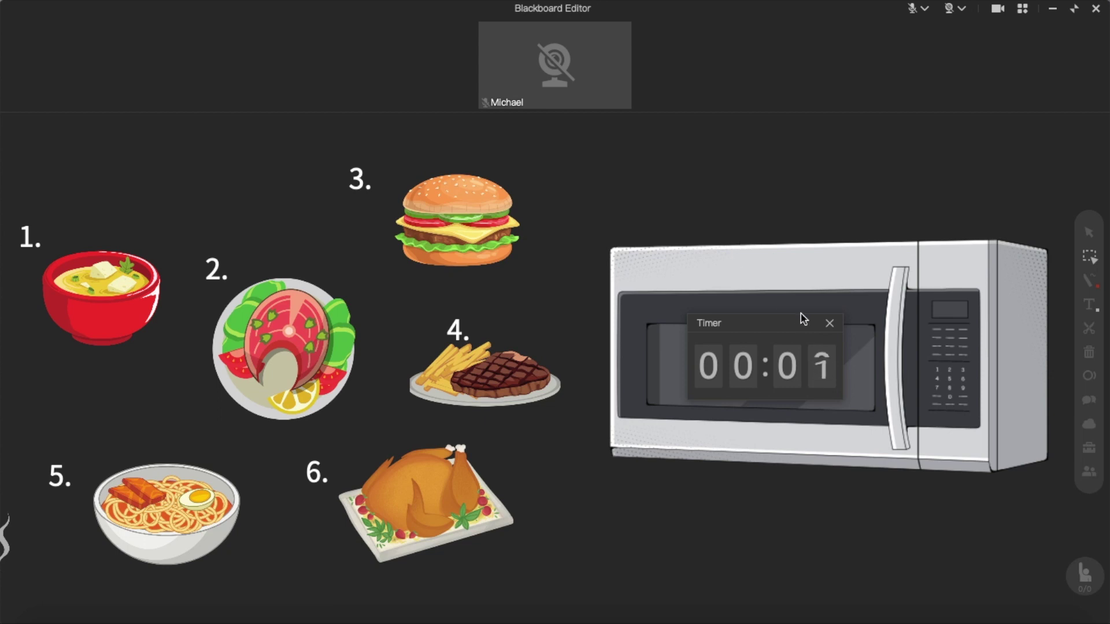
pyautogui.click(806, 372)
pyautogui.moveTo(783, 335); pyautogui.dragTo(791, 327)
pyautogui.moveTo(457, 261); pyautogui.dragTo(673, 436)
pyautogui.click(743, 422)
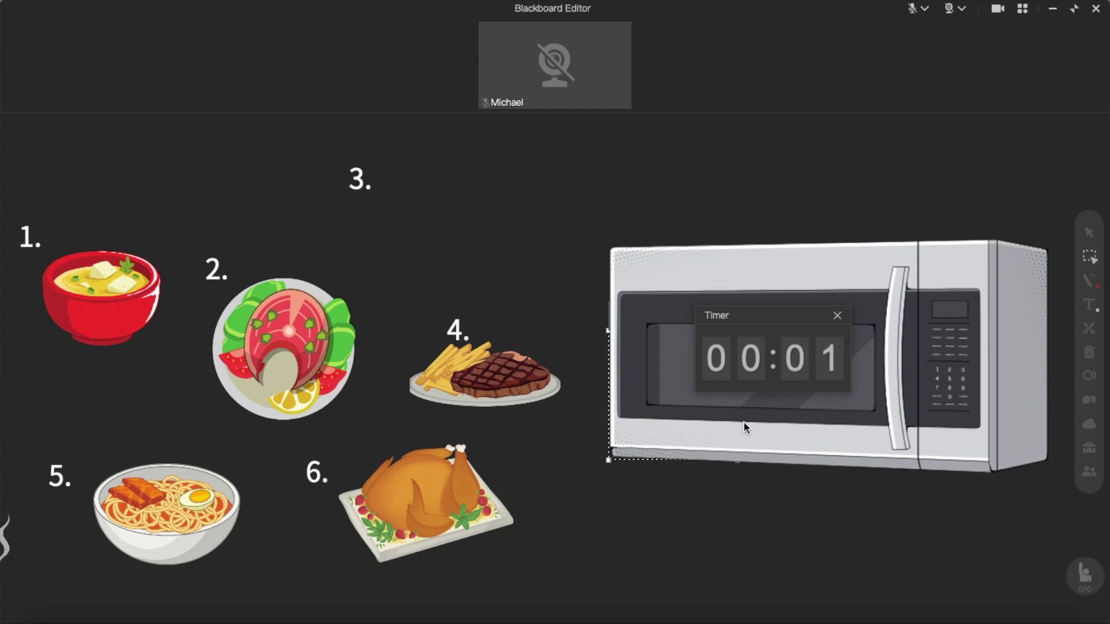
# Step: Bring the burger back out beside 3 and lay the steam picture over it
pyautogui.moveTo(651, 428); pyautogui.dragTo(435, 289)
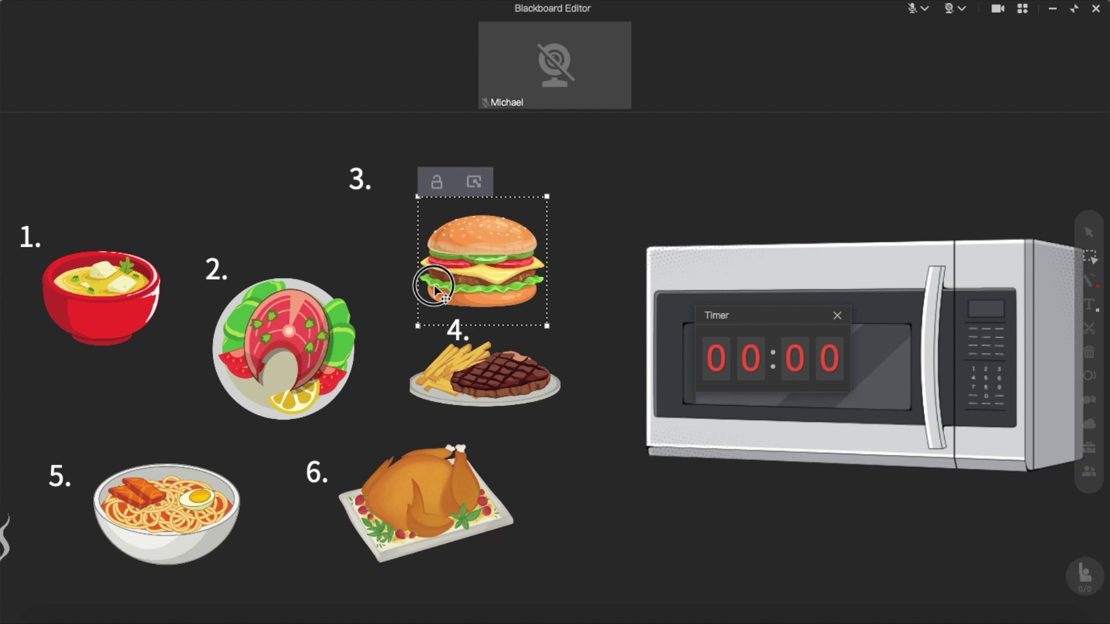
pyautogui.moveTo(6, 538); pyautogui.dragTo(503, 197)
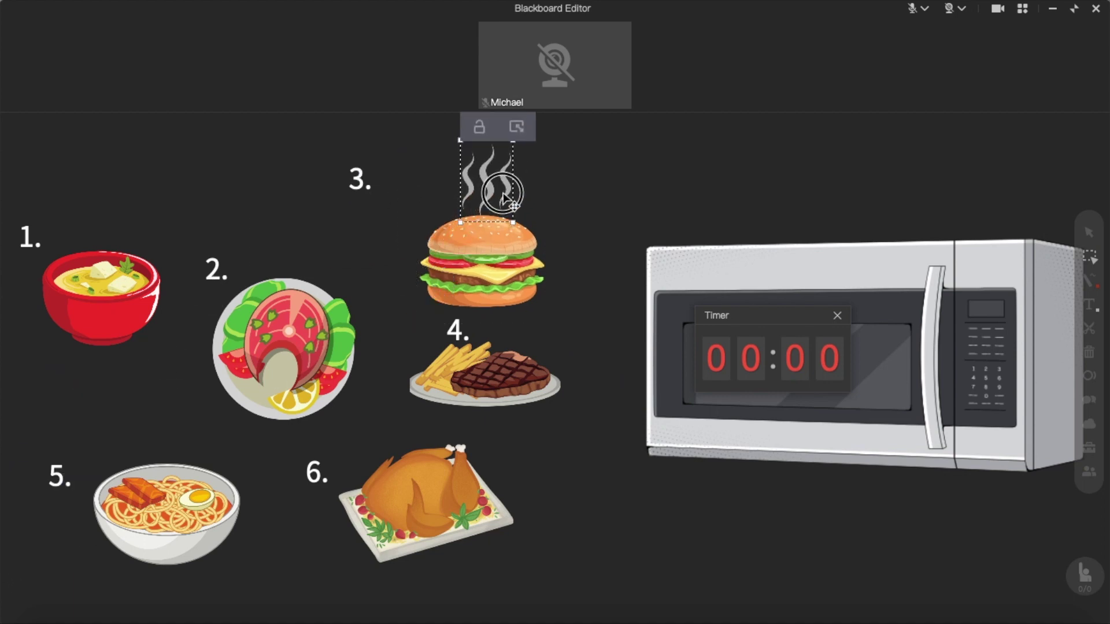
pyautogui.click(648, 269)
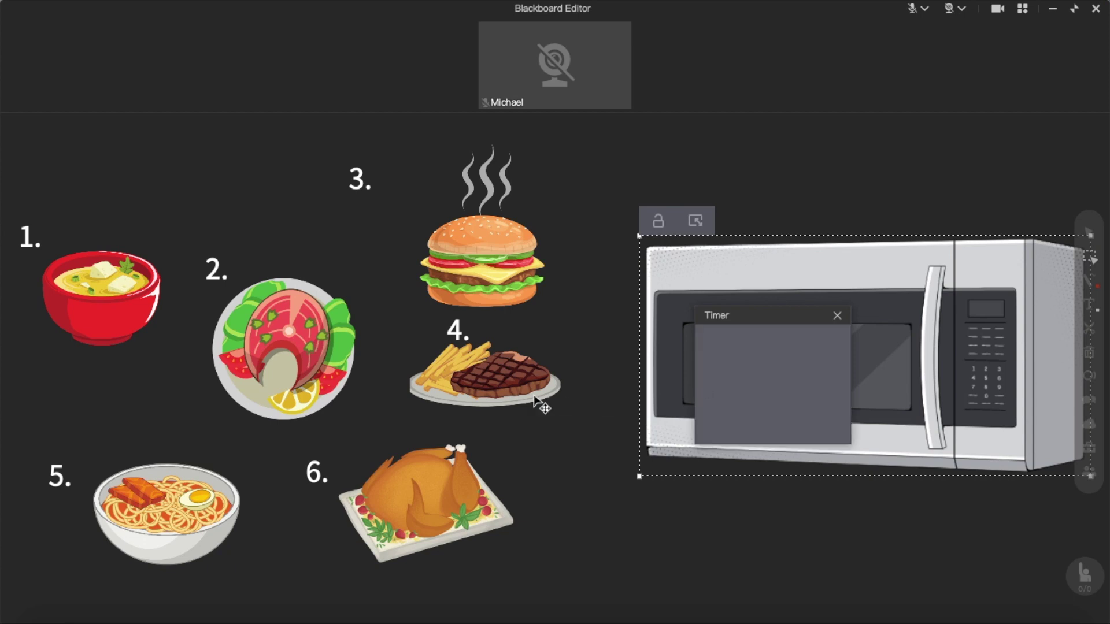
# Step: Run the microwave countdown with the turkey inside, then return the turkey to spot 6
pyautogui.moveTo(406, 509); pyautogui.dragTo(722, 381)
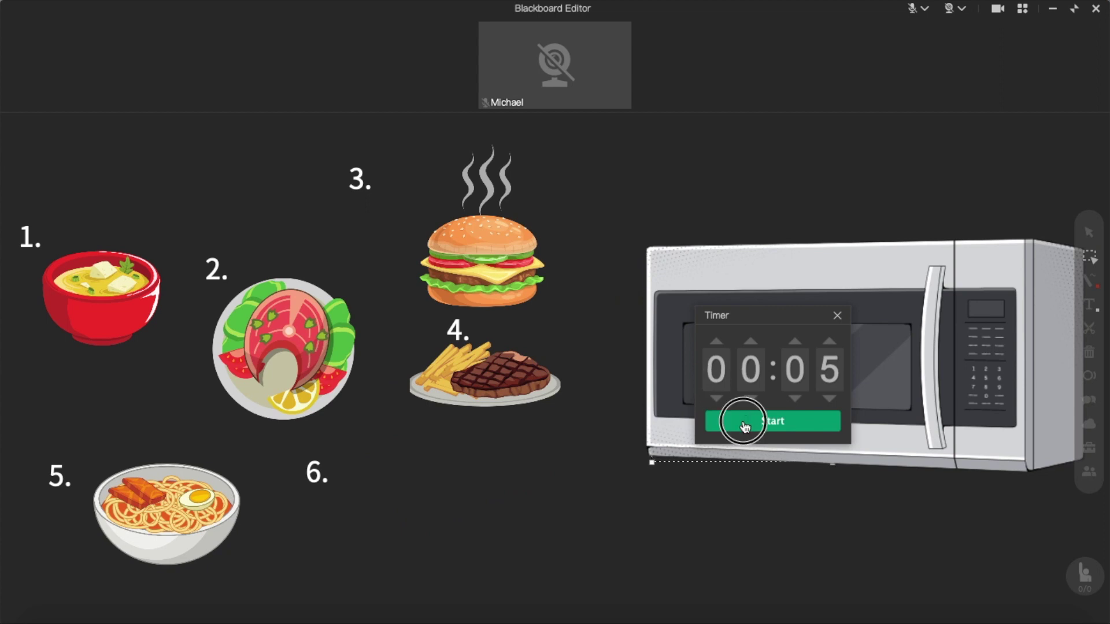
pyautogui.click(748, 422)
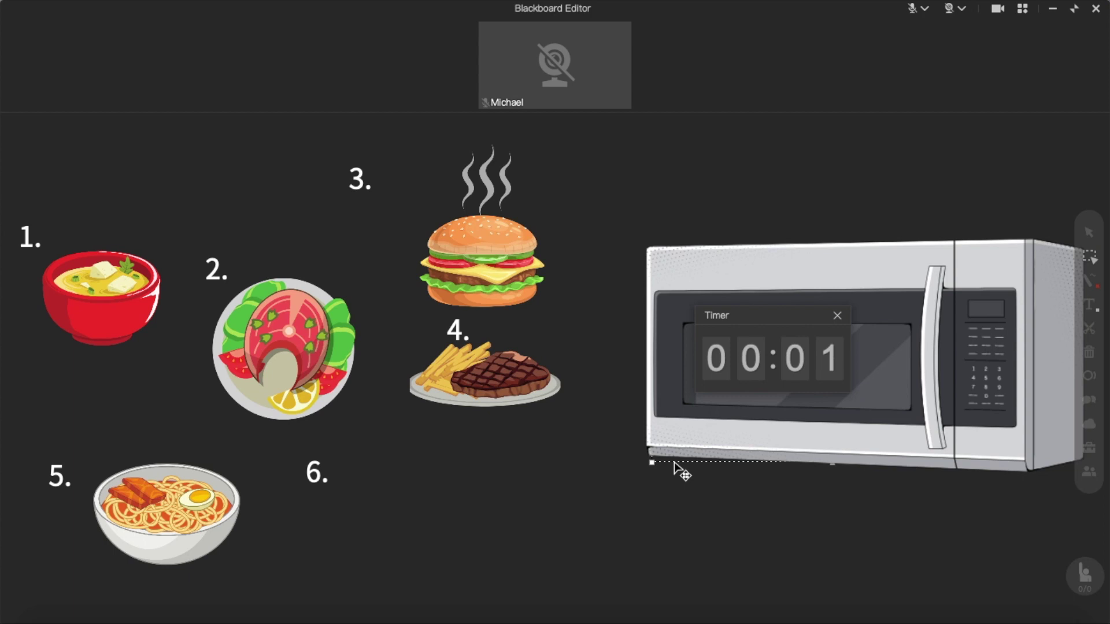
pyautogui.moveTo(696, 435); pyautogui.dragTo(727, 433)
pyautogui.moveTo(663, 393); pyautogui.dragTo(382, 531)
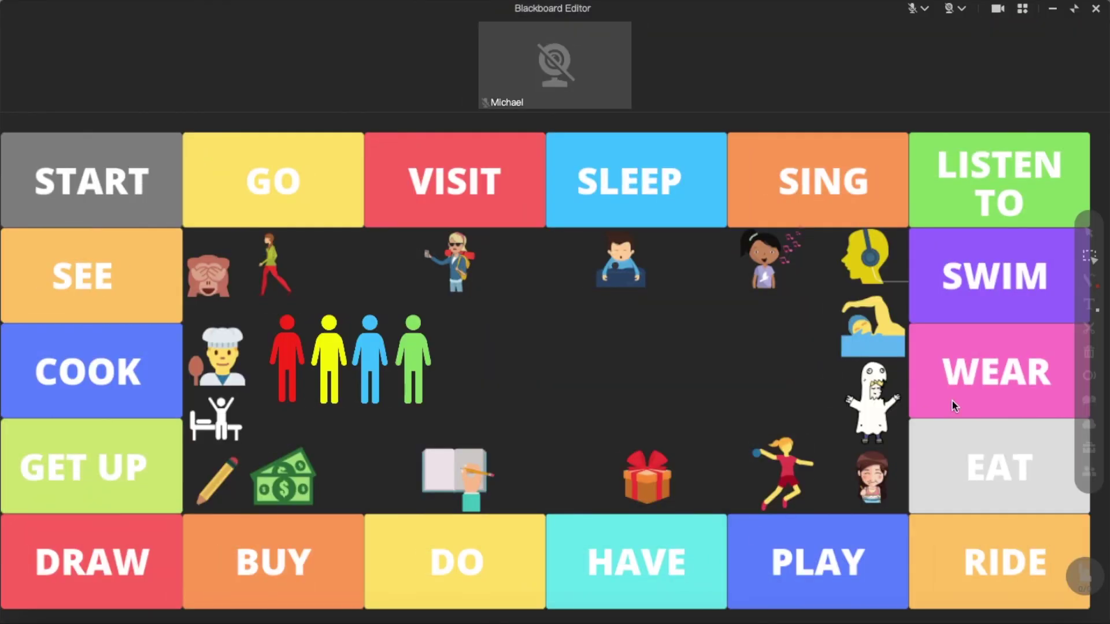
pyautogui.click(1088, 448)
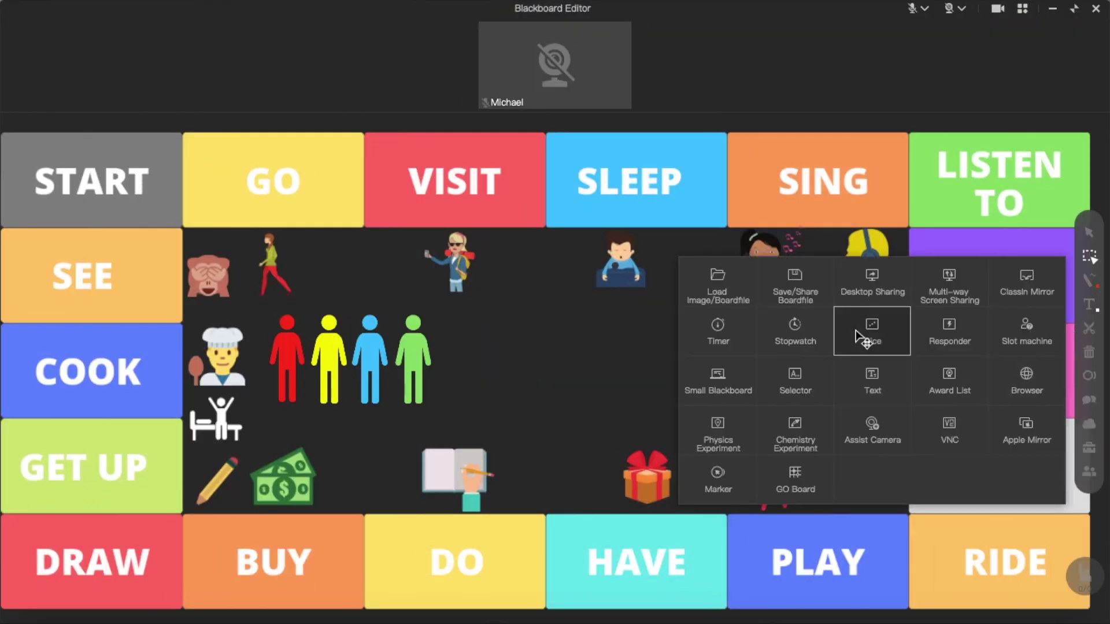
# Step: Add a die, roll it, and move pawns: red to LISTEN TO, yellow to SWIM, blue to SING, green to START
pyautogui.click(873, 332)
pyautogui.moveTo(555, 302); pyautogui.dragTo(582, 308)
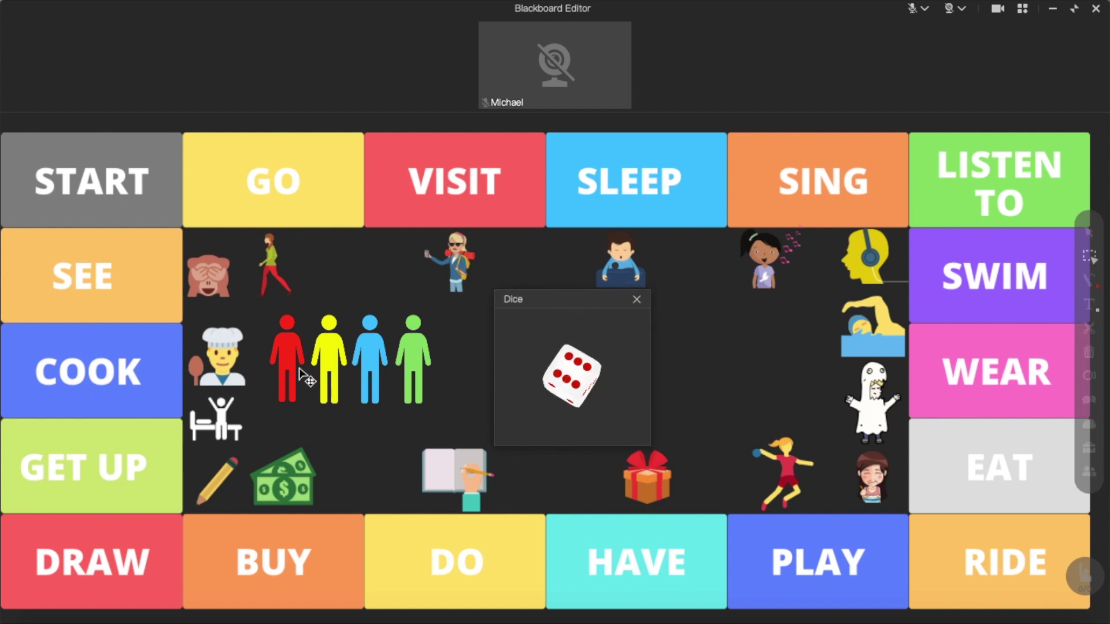
pyautogui.moveTo(286, 382); pyautogui.dragTo(931, 223)
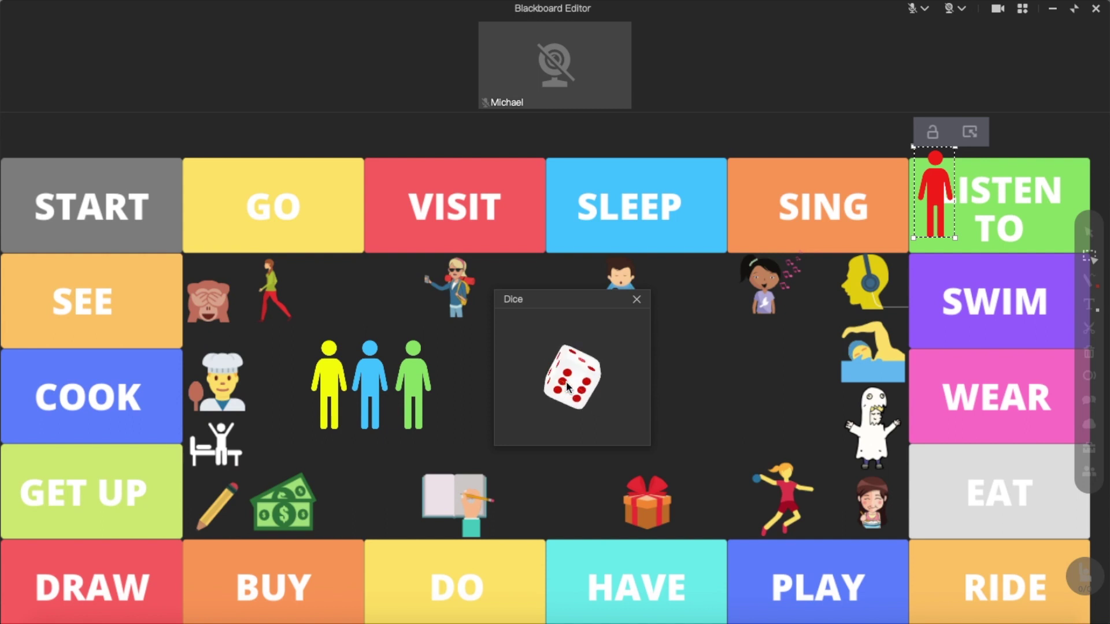
pyautogui.moveTo(324, 398); pyautogui.dragTo(929, 315)
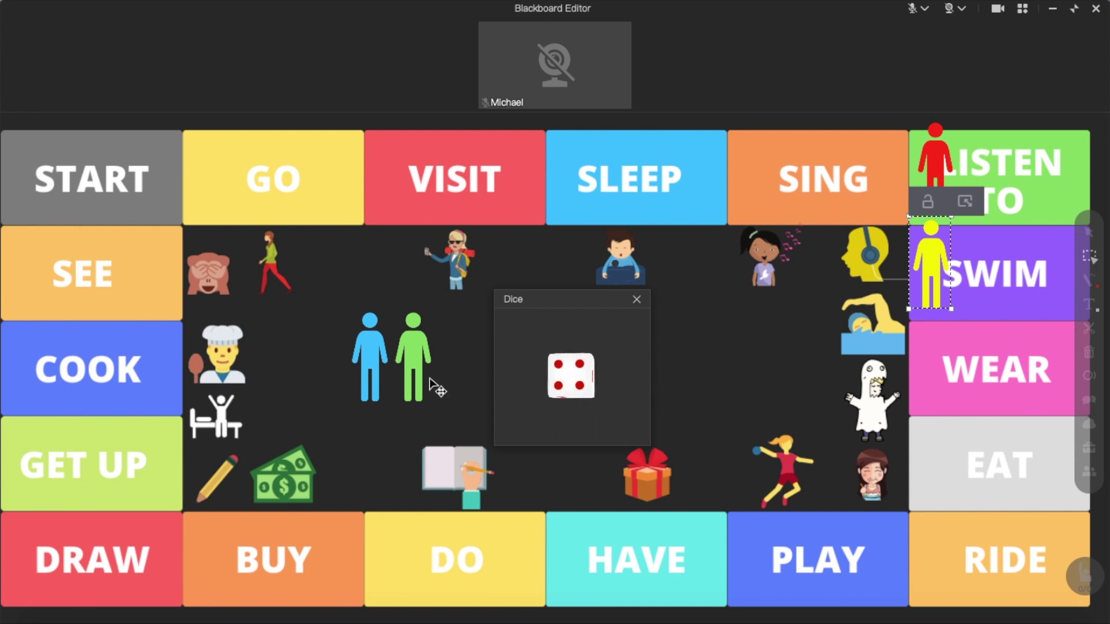
pyautogui.moveTo(372, 377); pyautogui.dragTo(762, 199)
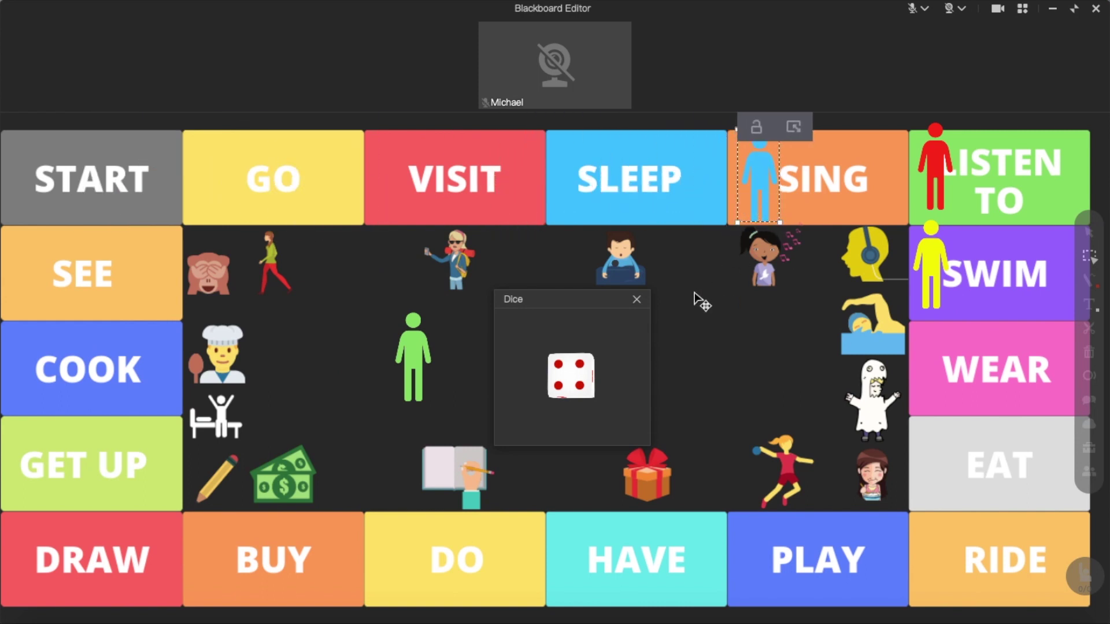
pyautogui.click(596, 370)
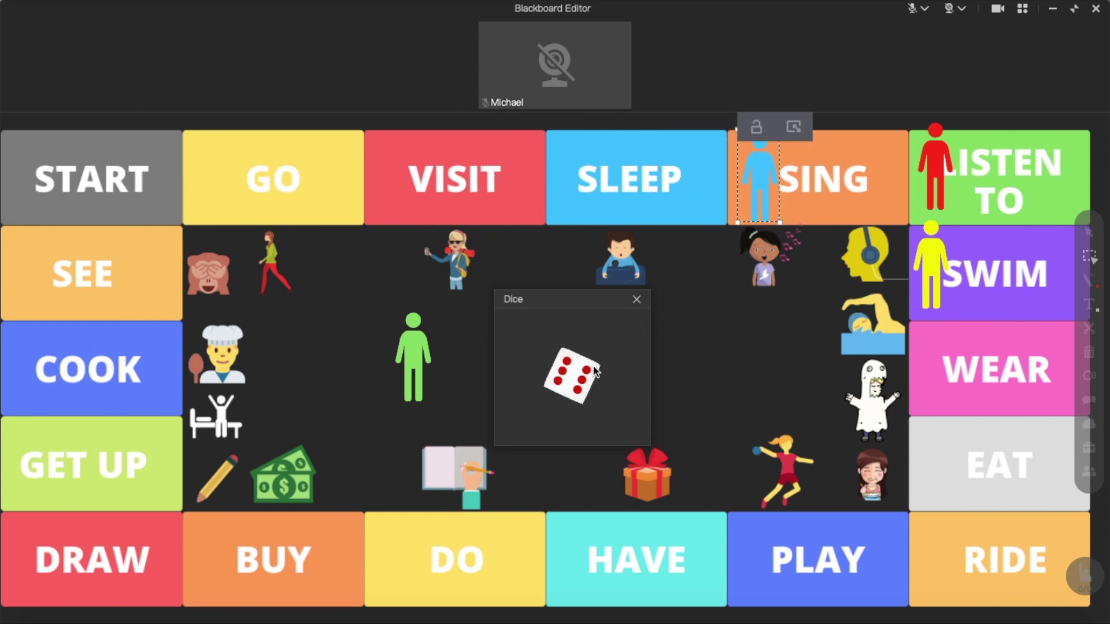
pyautogui.moveTo(421, 389); pyautogui.dragTo(706, 209)
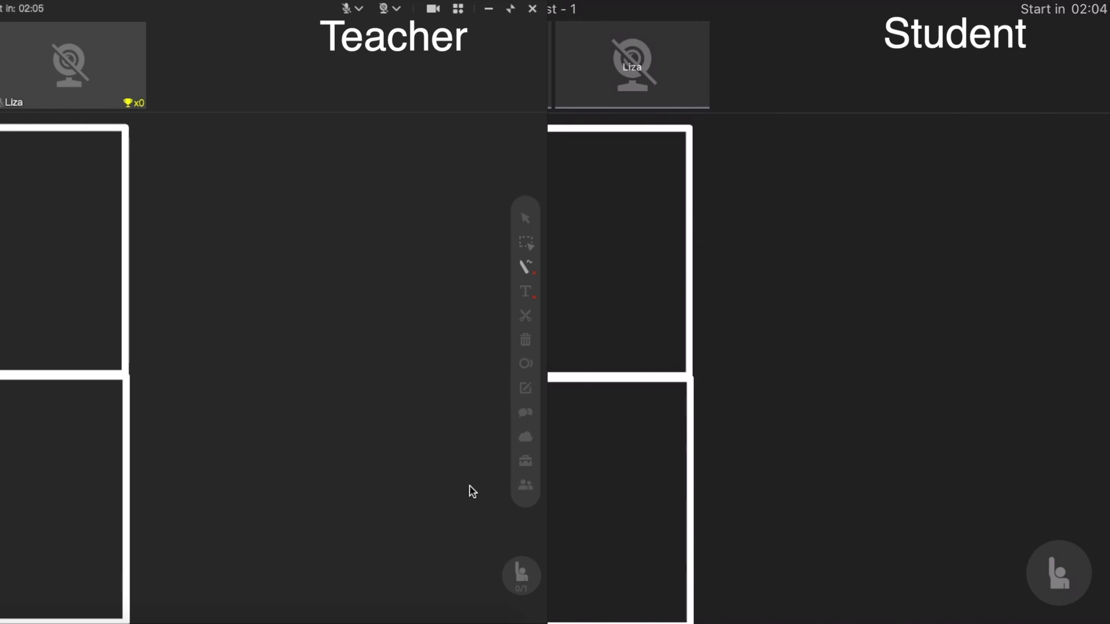
# Step: Add a Selector quiz to the board centre, mark A as correct, and begin answering
pyautogui.click(526, 462)
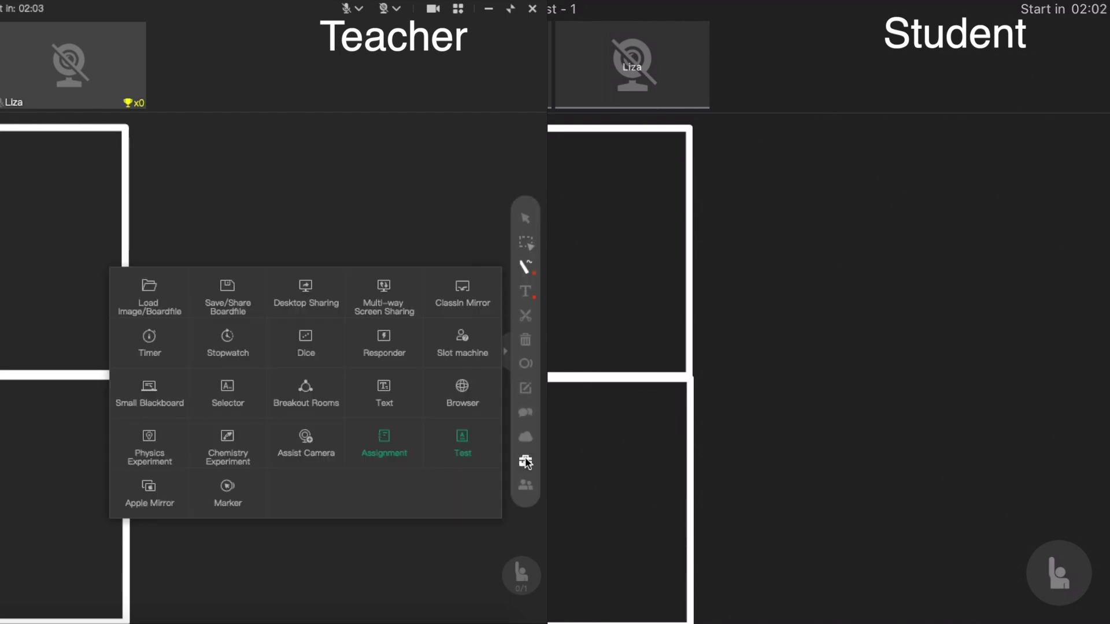
pyautogui.click(219, 391)
pyautogui.moveTo(1, 199); pyautogui.dragTo(310, 263)
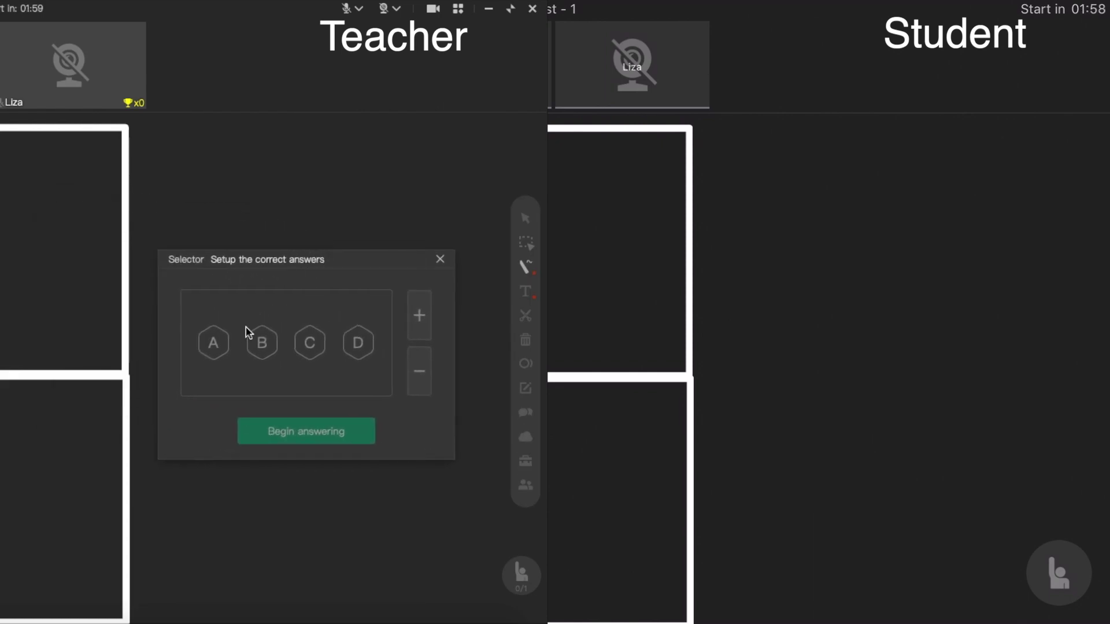
pyautogui.click(223, 347)
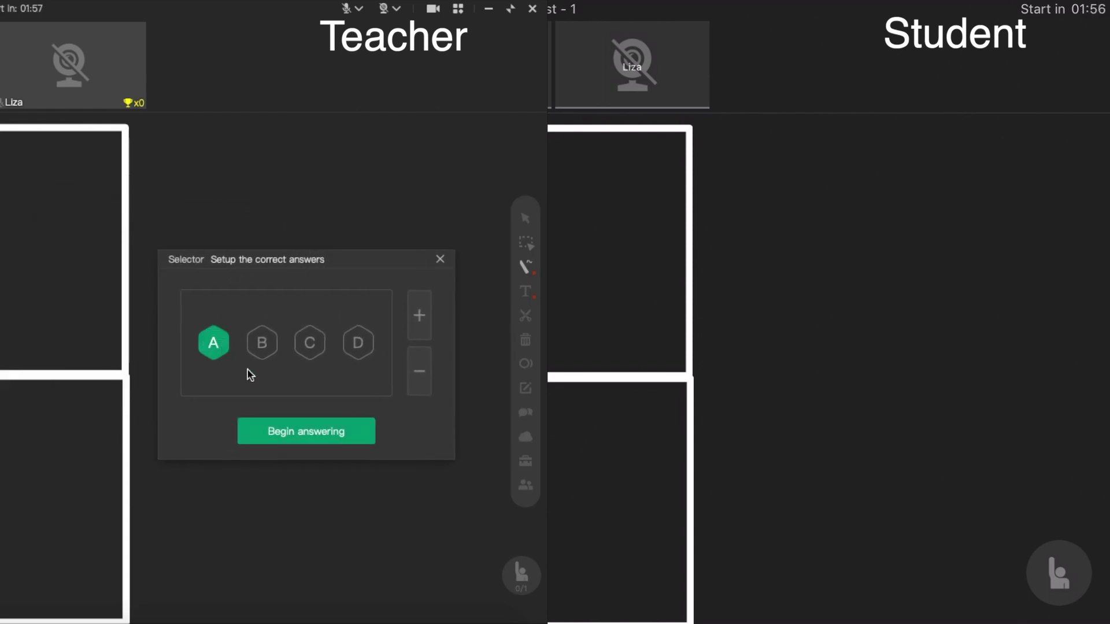
pyautogui.click(332, 439)
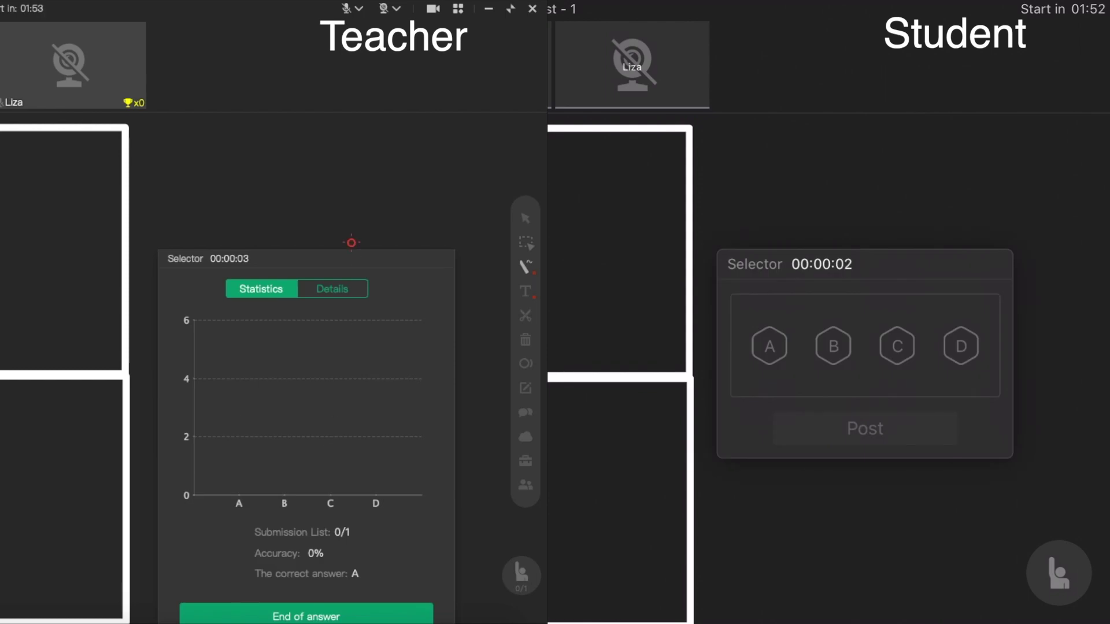
# Step: Reposition the statistics panel, then as the student choose A, post it, and change the answer
pyautogui.moveTo(339, 248); pyautogui.dragTo(339, 183)
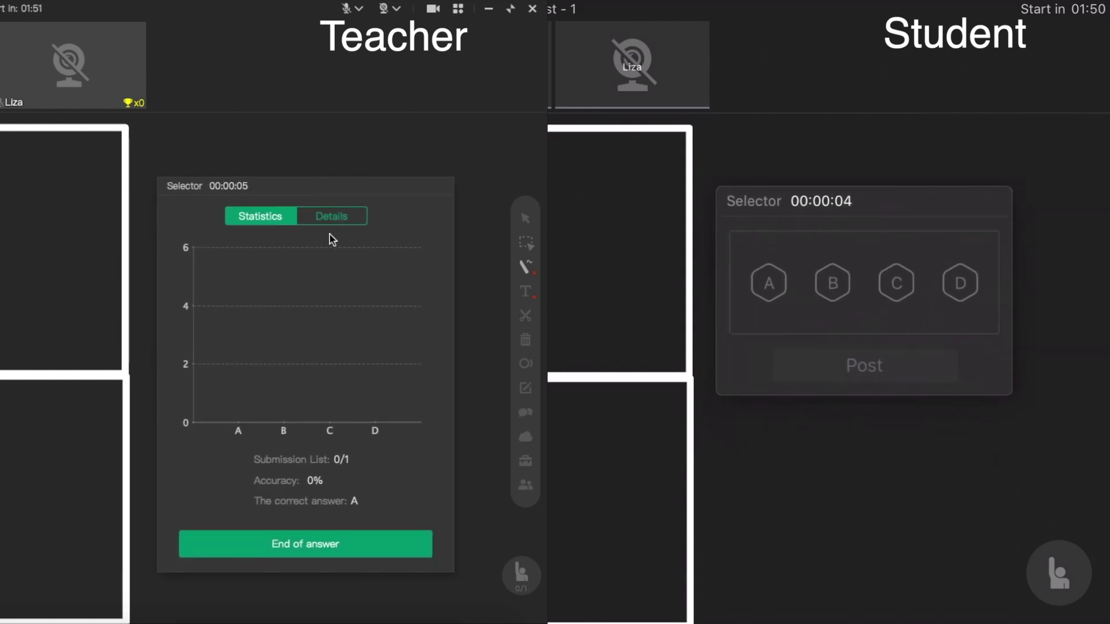
pyautogui.moveTo(337, 186); pyautogui.dragTo(362, 146)
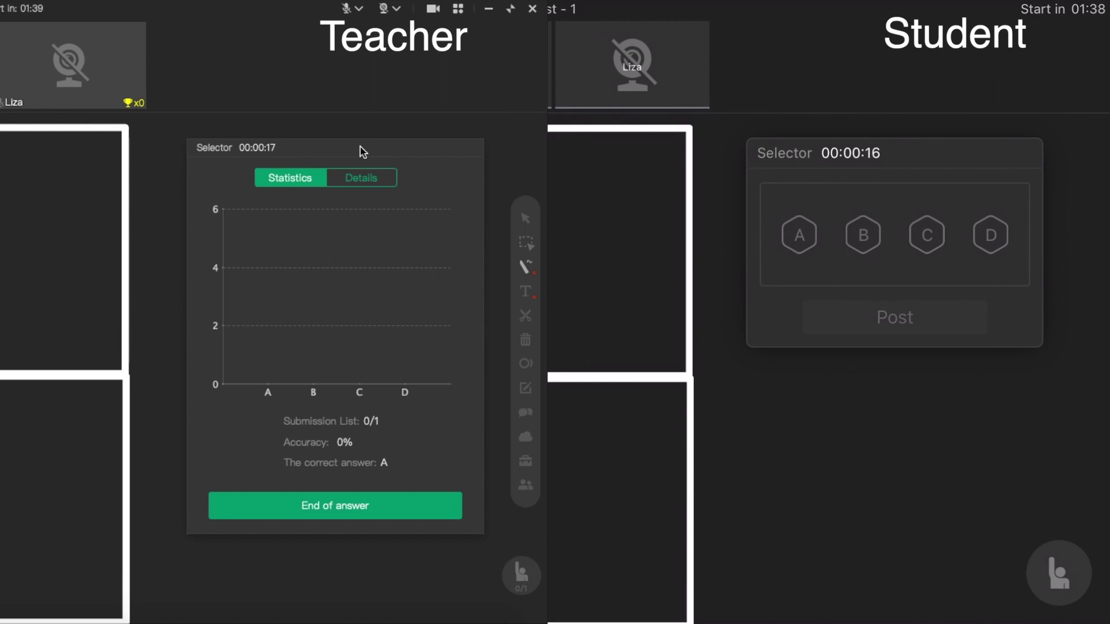
pyautogui.click(800, 234)
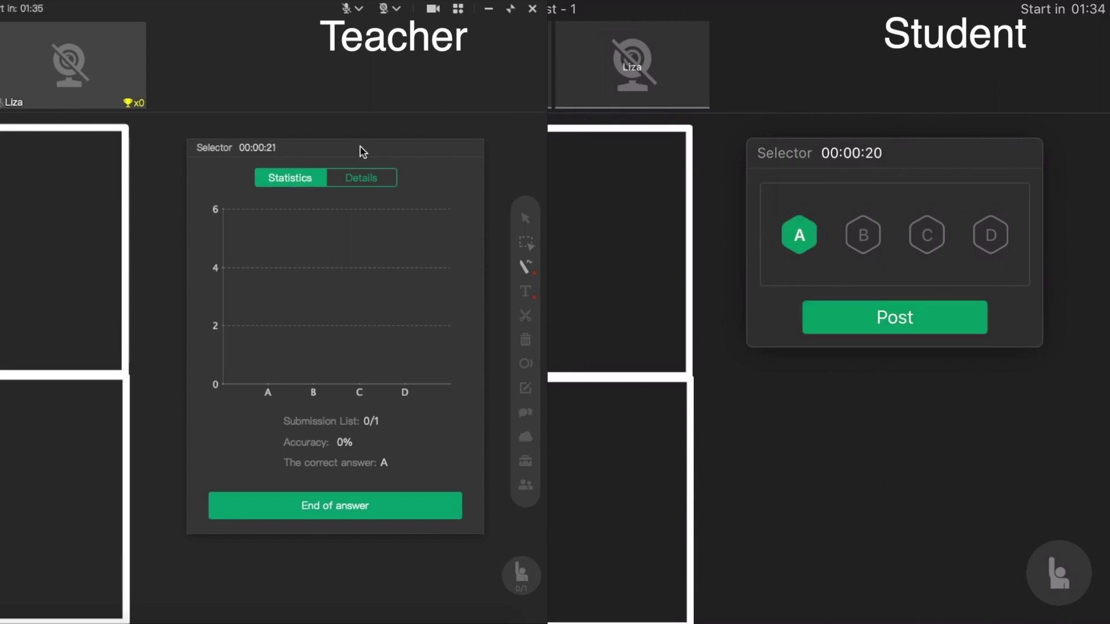
pyautogui.click(894, 318)
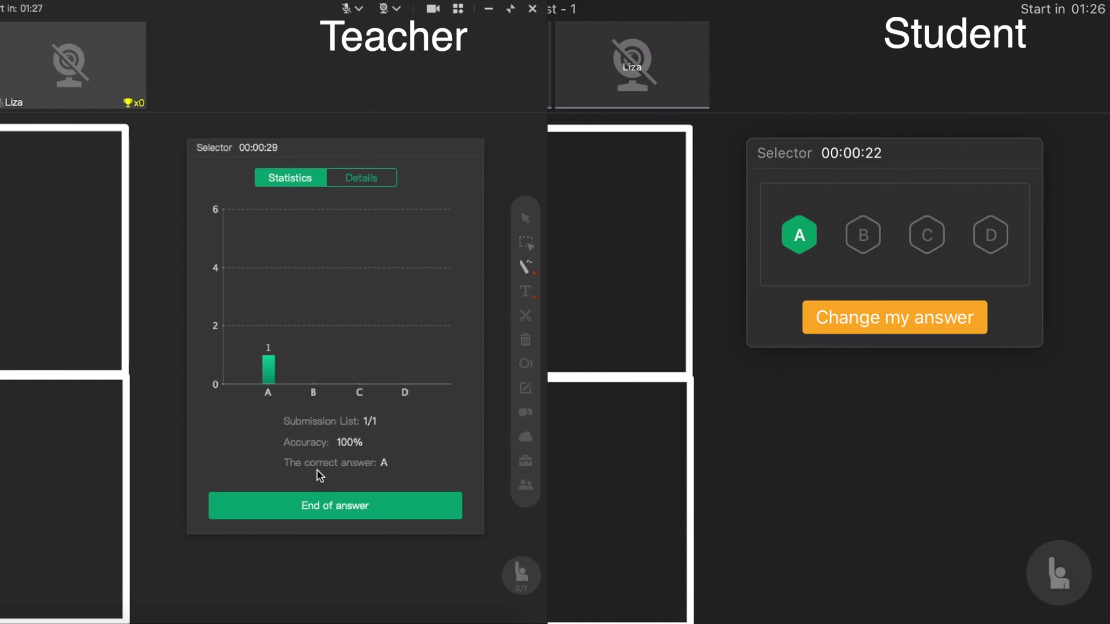
pyautogui.click(895, 317)
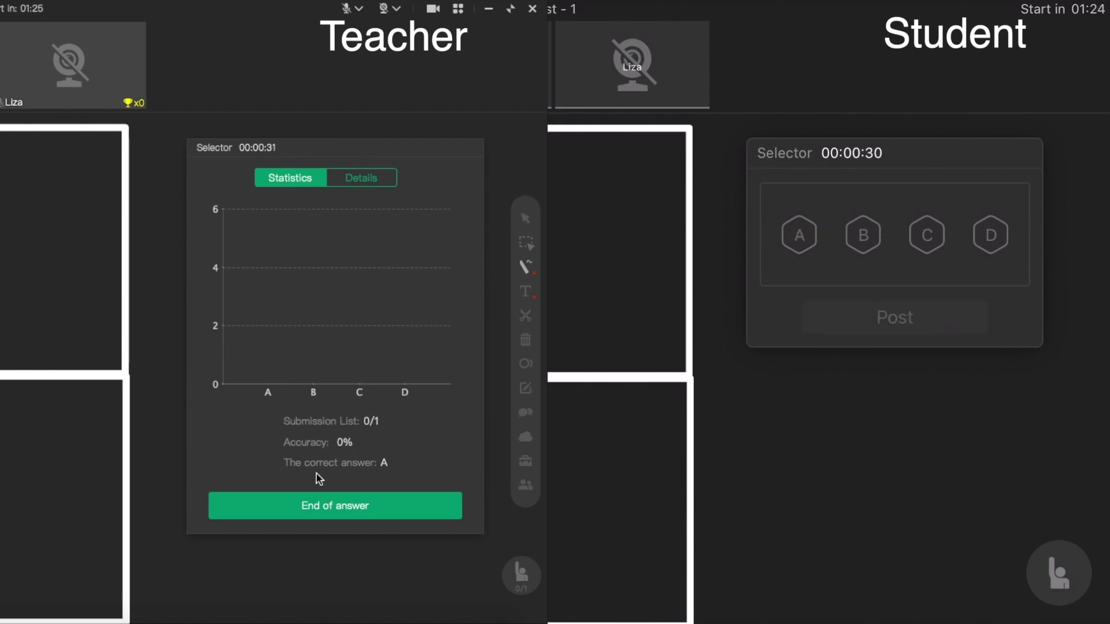
pyautogui.click(863, 235)
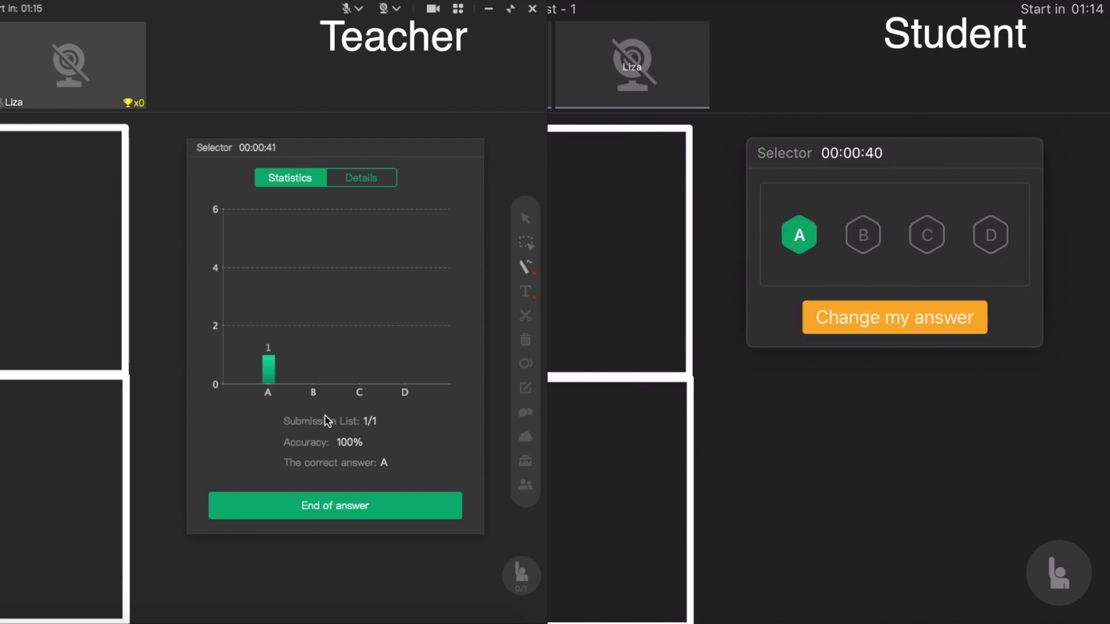
# Step: End answering to show results, then view each student's answer and time under Details
pyautogui.click(339, 511)
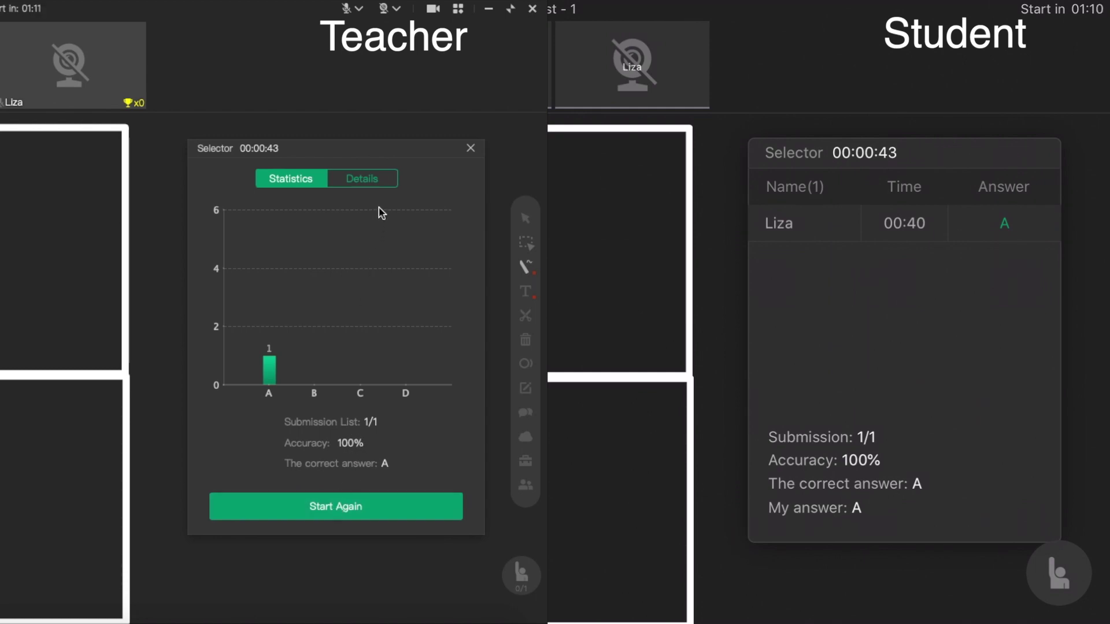
pyautogui.click(372, 181)
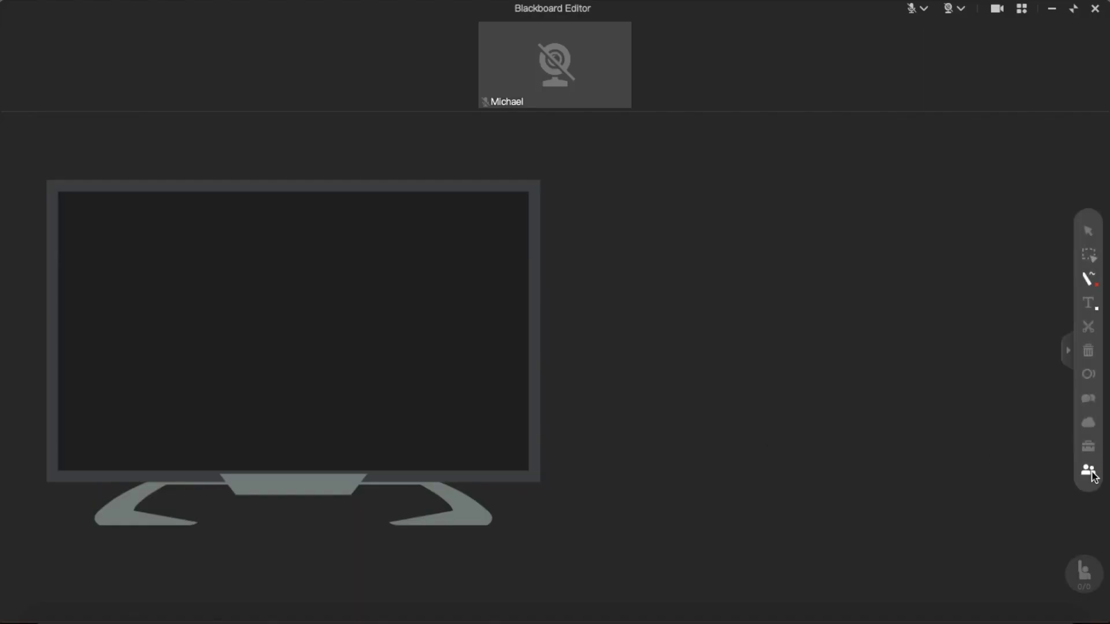
# Step: Add the Slot Machine student picker and move its window to the right of the board
pyautogui.click(1090, 472)
pyautogui.click(1090, 473)
pyautogui.moveTo(1088, 447)
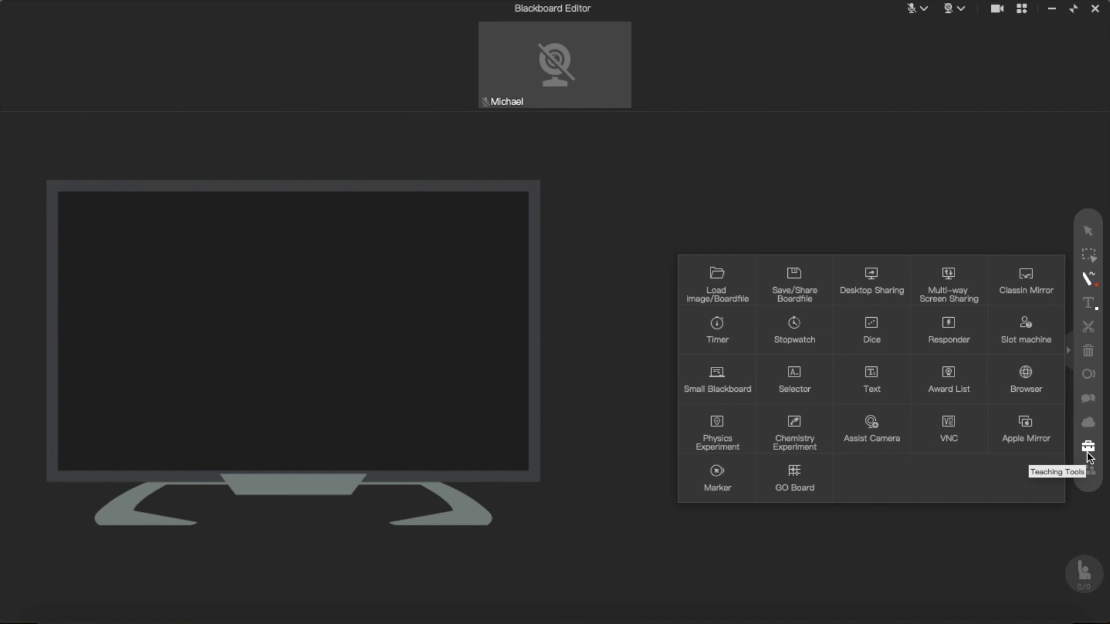
pyautogui.click(1044, 346)
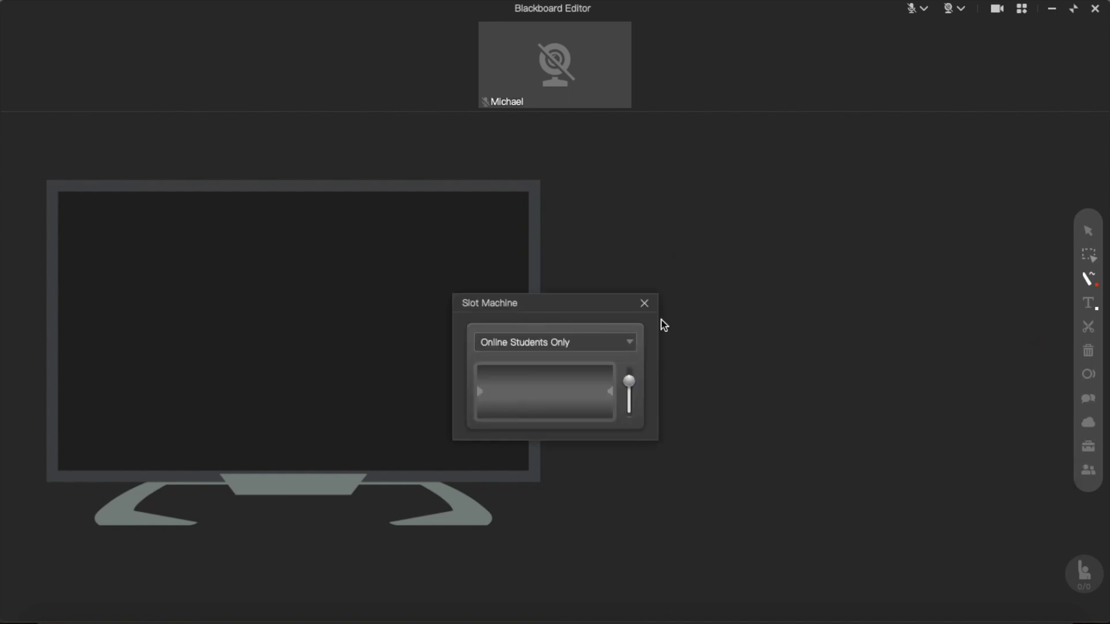
pyautogui.moveTo(545, 304); pyautogui.dragTo(885, 245)
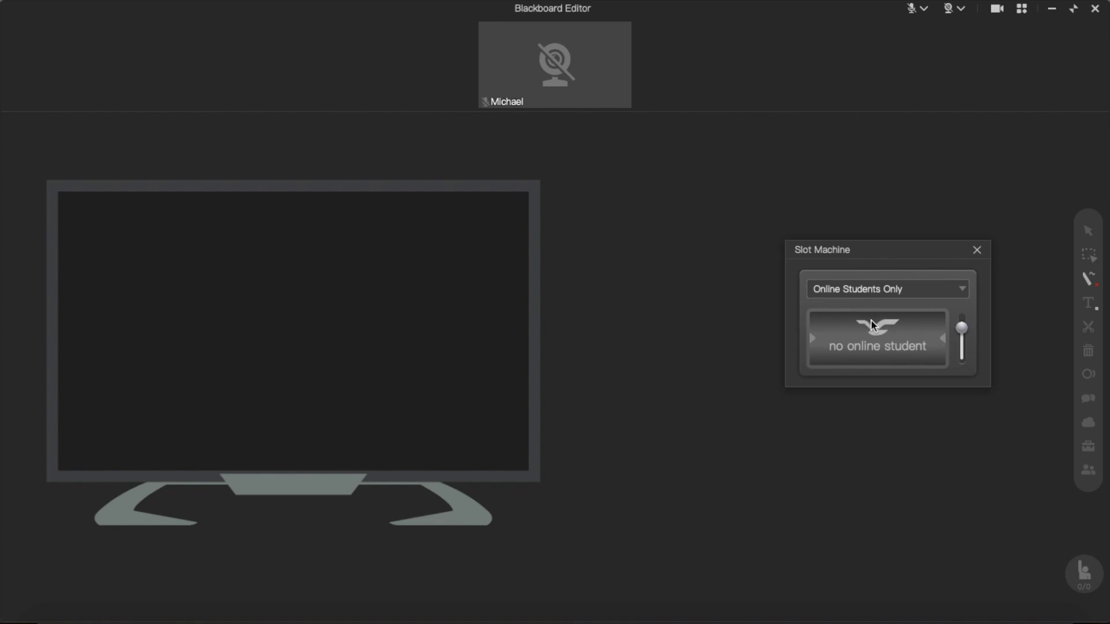
# Step: Drop the teacher's video tile onto the TV screen and enlarge it to fill the monitor
pyautogui.moveTo(589, 63)
pyautogui.moveTo(589, 56); pyautogui.dragTo(394, 294)
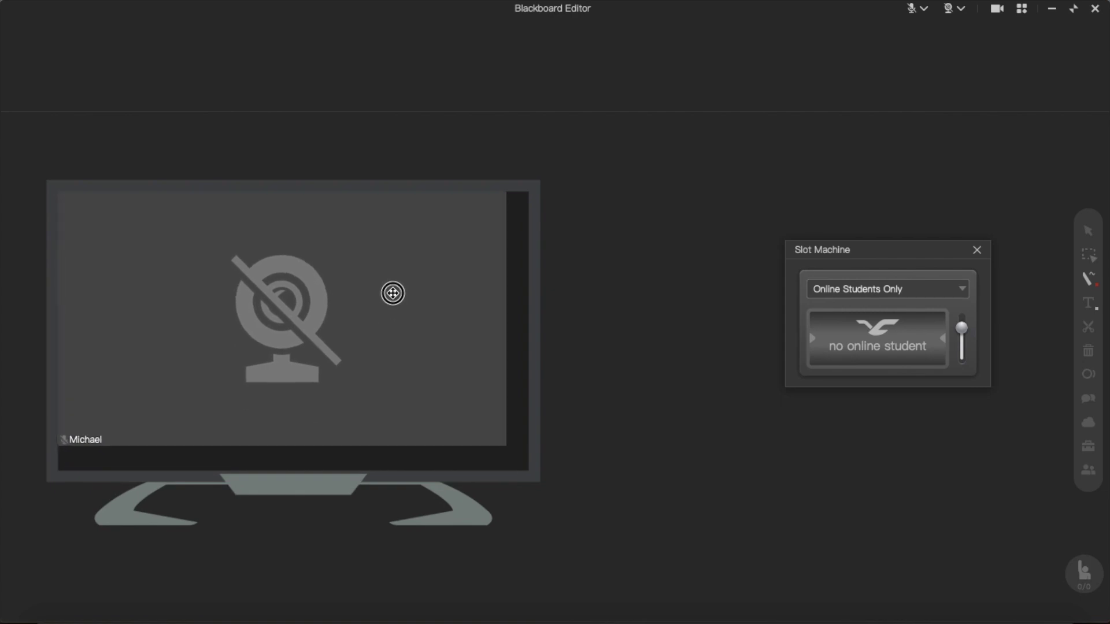
pyautogui.moveTo(502, 442); pyautogui.dragTo(526, 468)
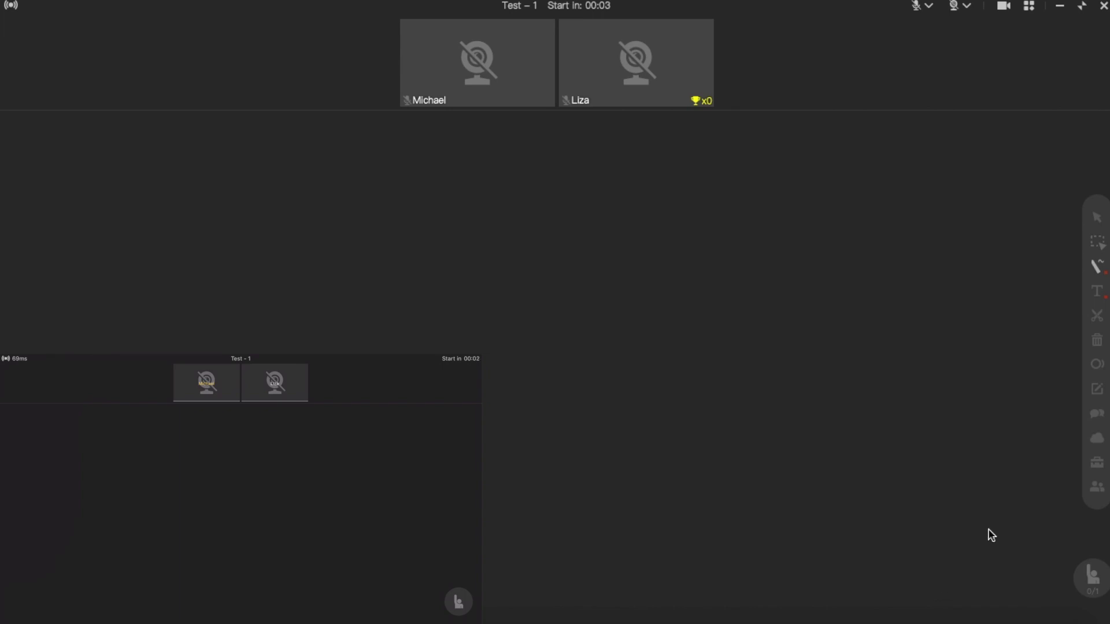
# Step: Add the Responder buzzer to the board and start the first round
pyautogui.click(1096, 463)
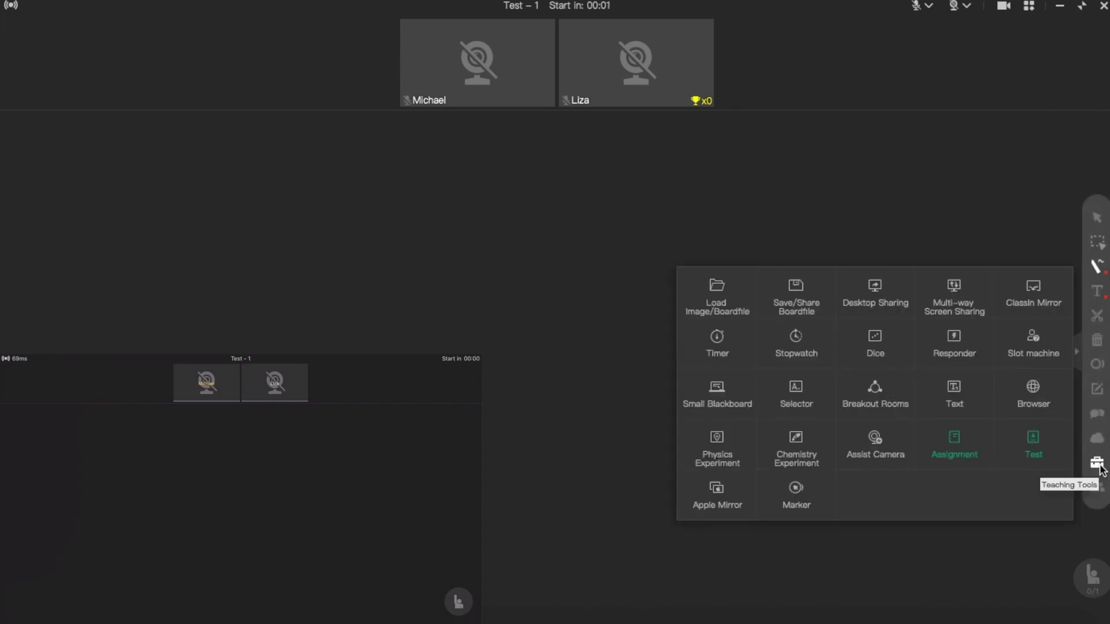
pyautogui.click(971, 345)
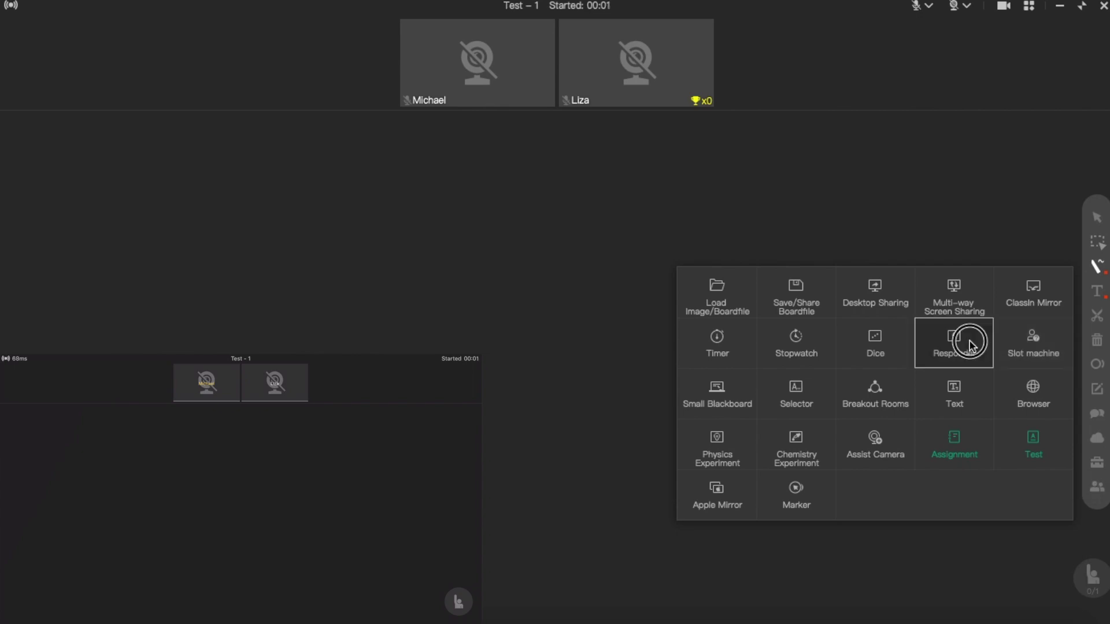
pyautogui.moveTo(582, 190); pyautogui.dragTo(595, 313)
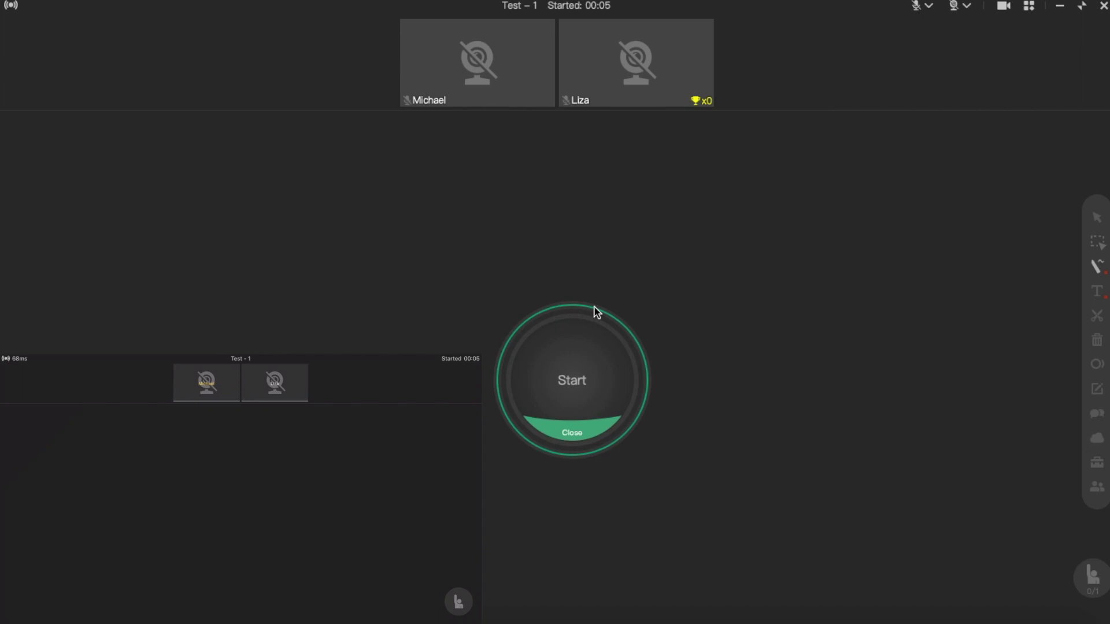
pyautogui.click(581, 378)
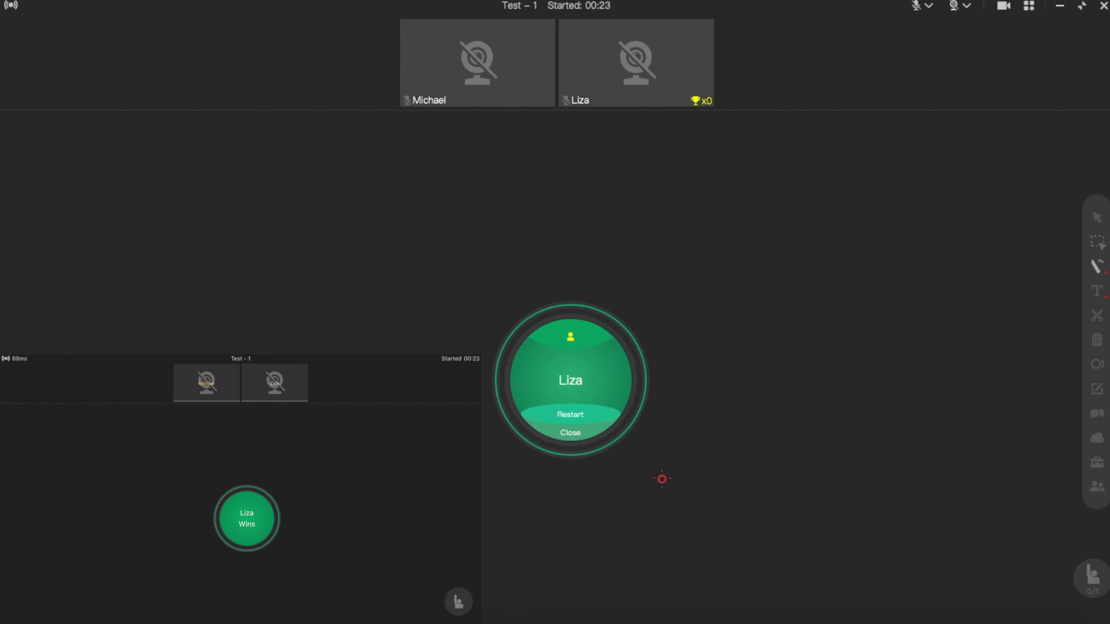
# Step: Reset and start the Responder for the second and third buzzer rounds
pyautogui.click(577, 420)
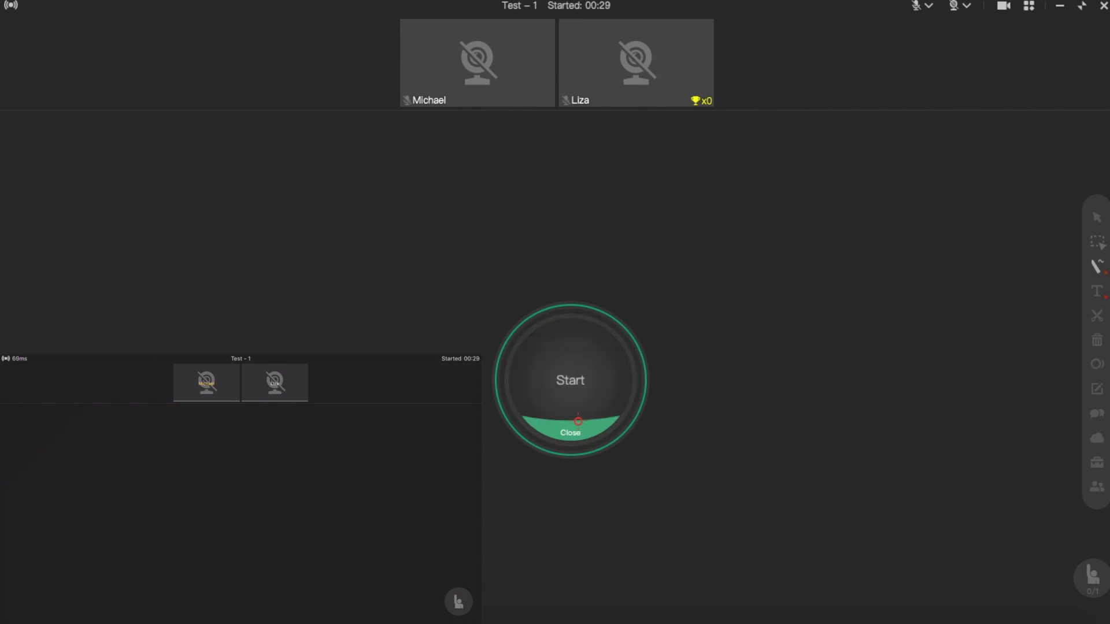
pyautogui.click(588, 370)
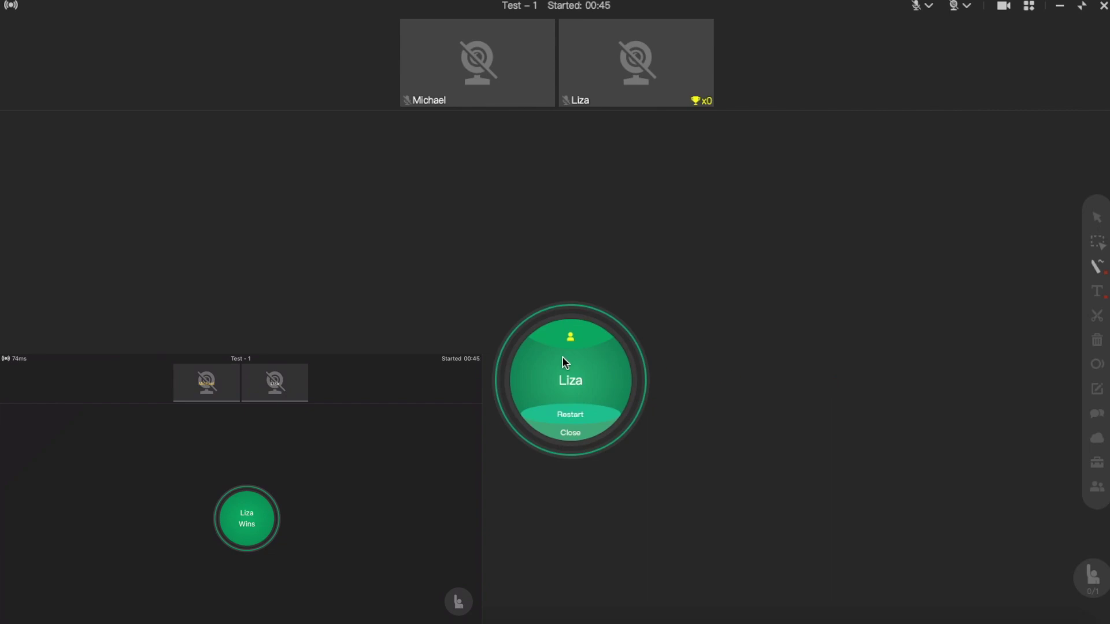
pyautogui.click(571, 422)
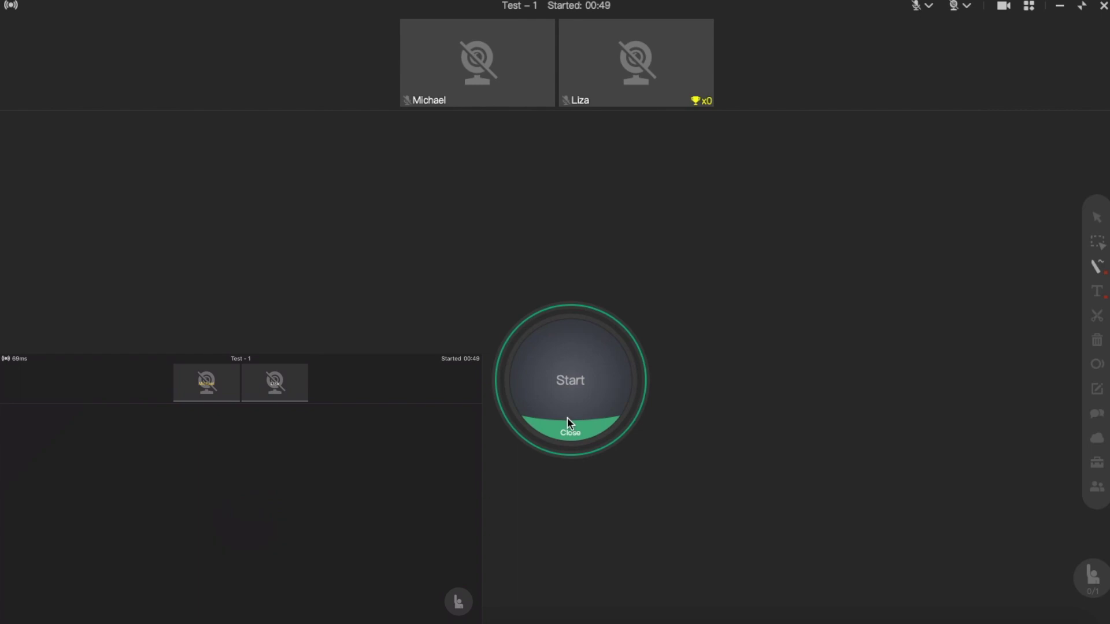
pyautogui.click(571, 380)
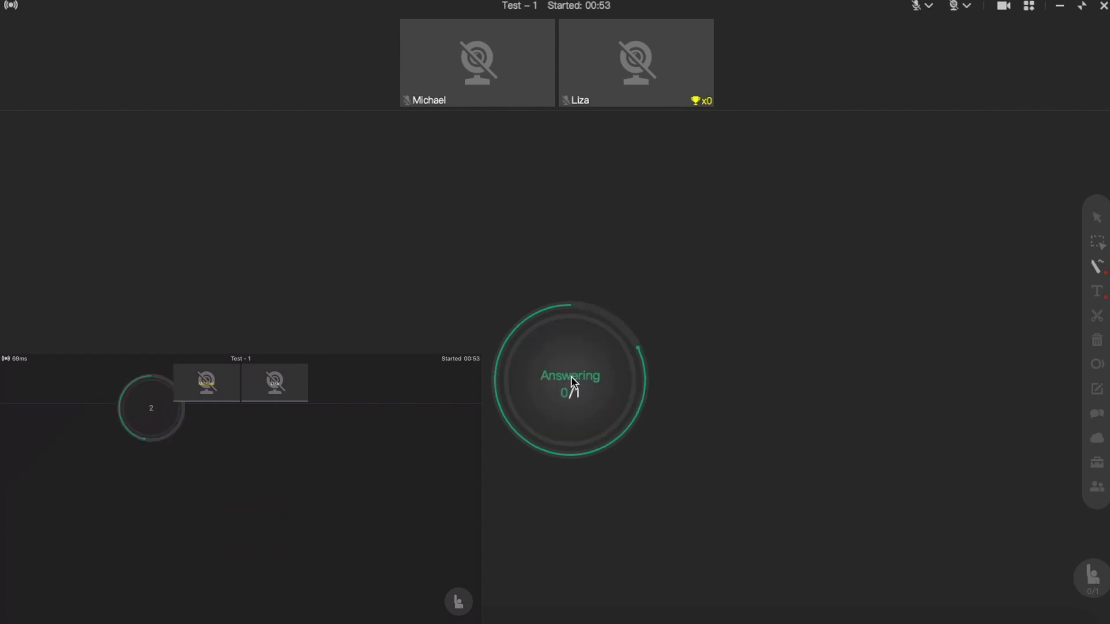